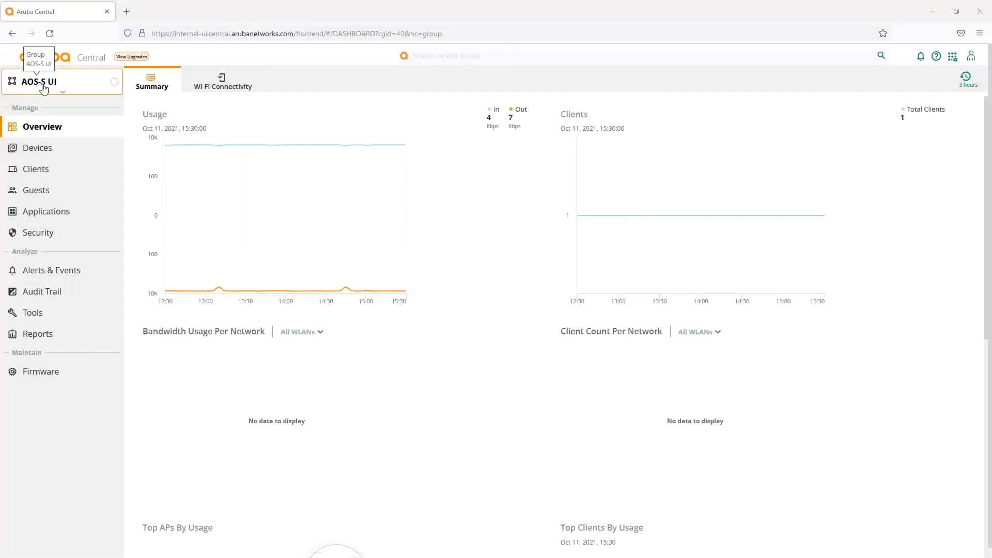
# - Show the AOS-S UI group's Switches System > IP Client Tracker settings
pyautogui.click(37, 149)
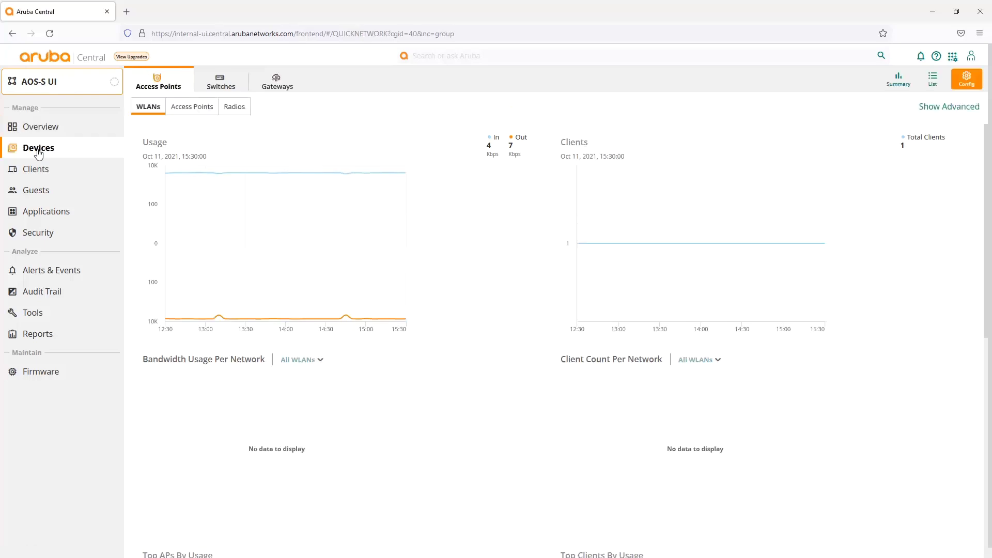
pyautogui.click(221, 82)
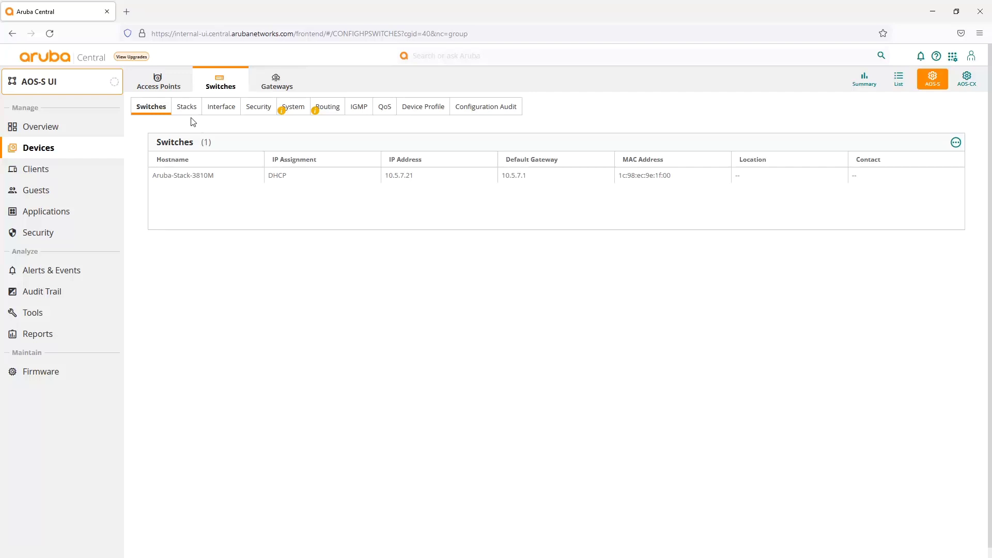
pyautogui.click(283, 106)
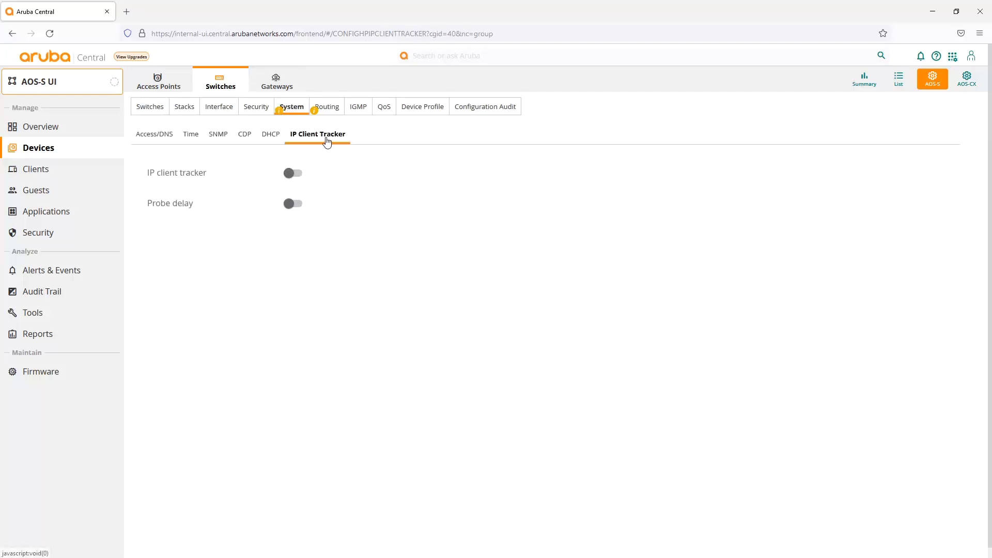
# - Turn on IP client tracker and probe delay, then leave for the Interface settings
pyautogui.click(287, 173)
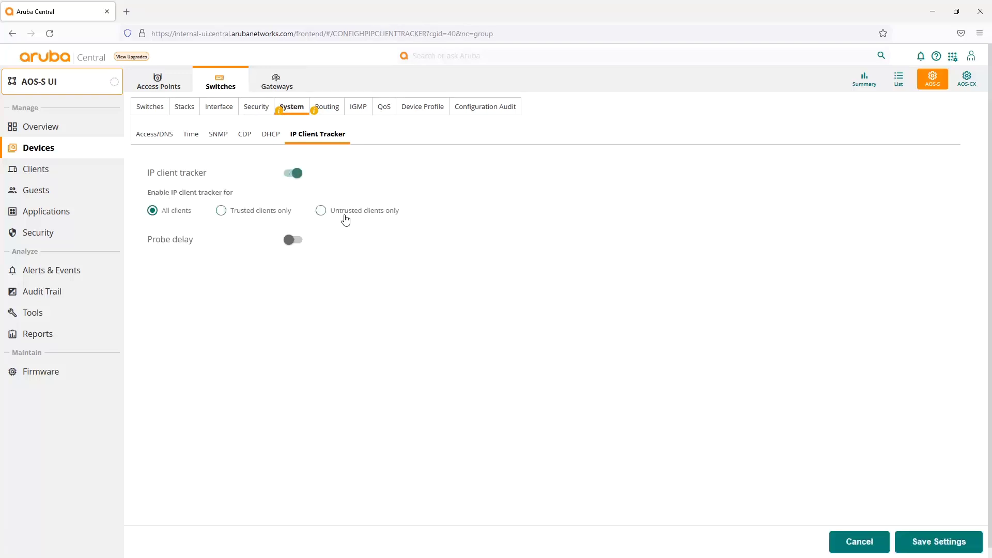
pyautogui.click(289, 240)
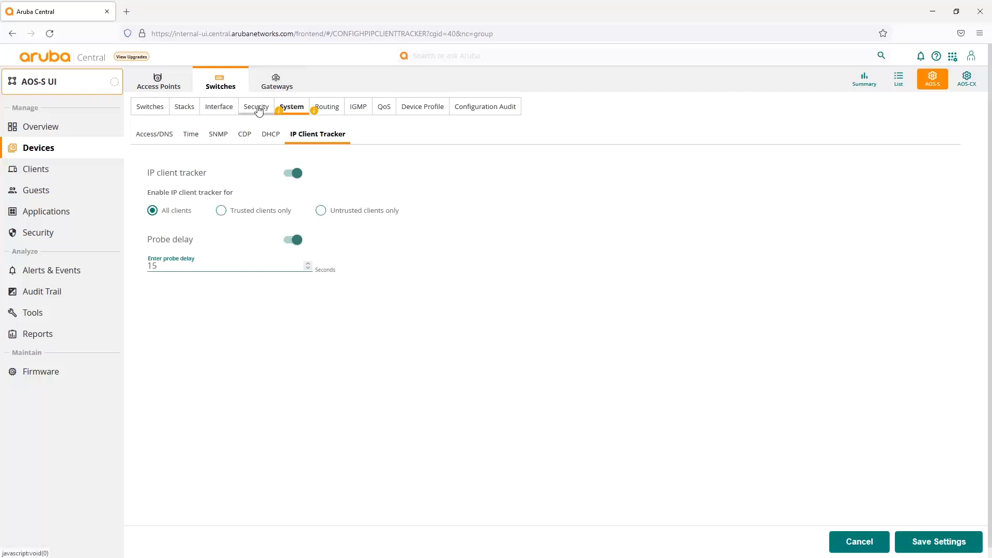
pyautogui.click(209, 114)
# - Discard the tracker edits, then enable and save the loop-protection disable timer at 10 seconds
pyautogui.click(472, 196)
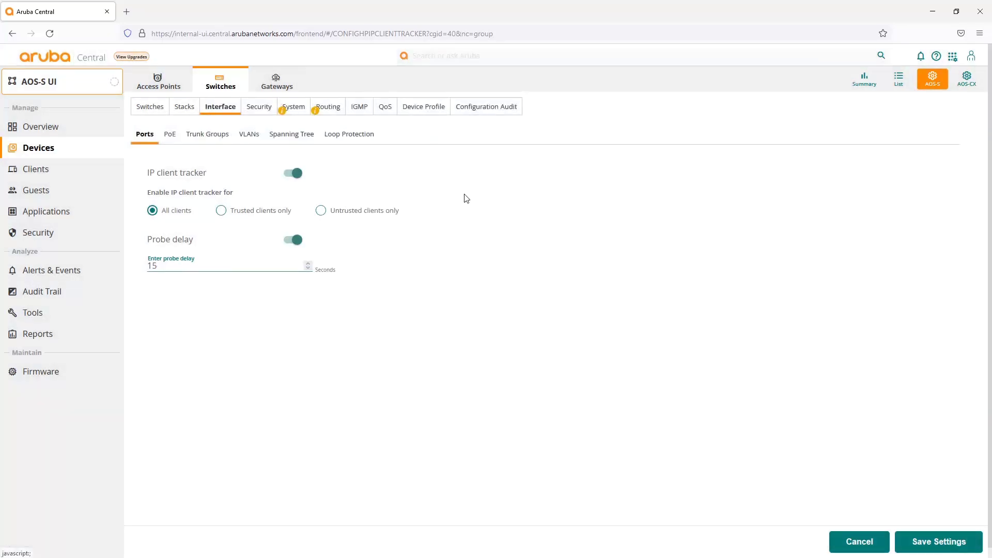
pyautogui.click(345, 138)
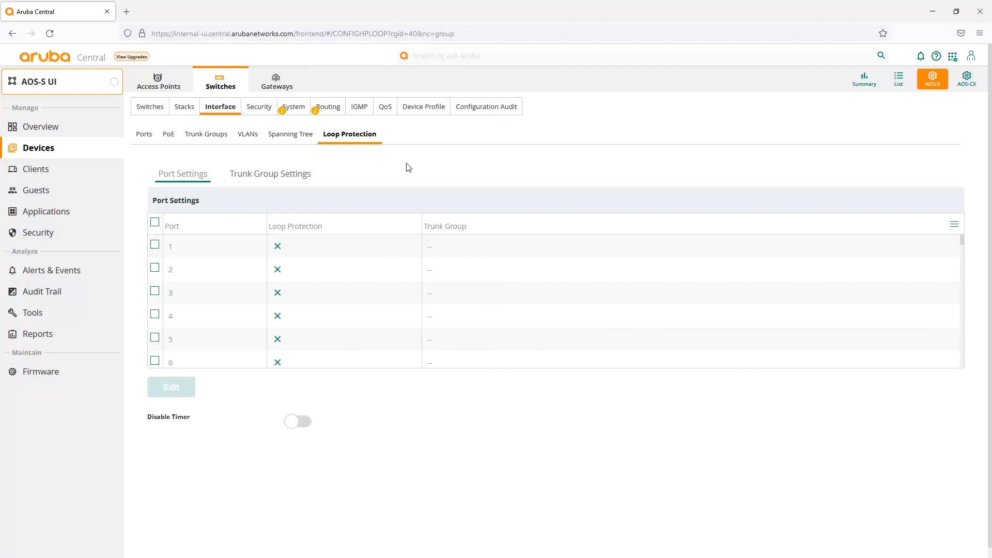
pyautogui.click(299, 423)
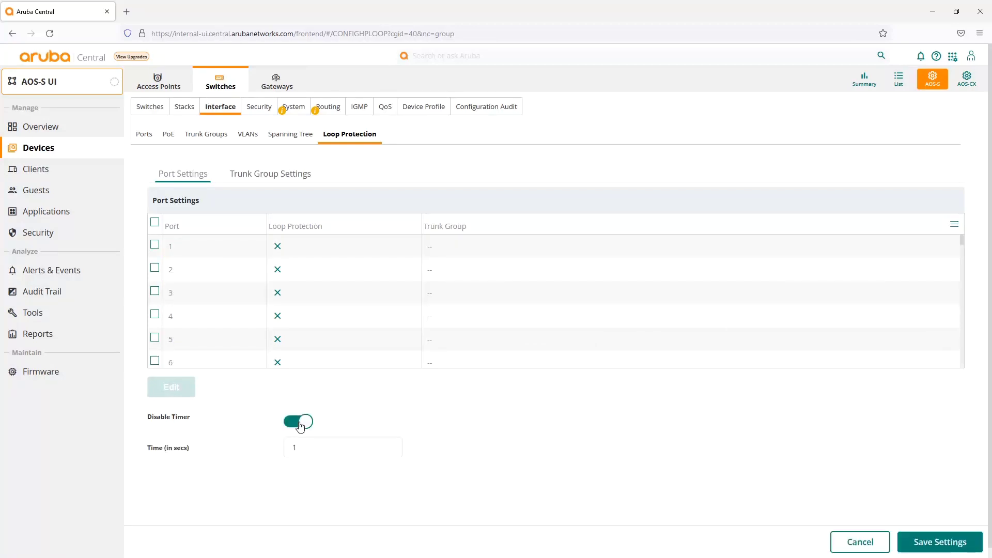
pyautogui.moveTo(297, 445); pyautogui.dragTo(282, 446)
pyautogui.write('10')
pyautogui.click(952, 548)
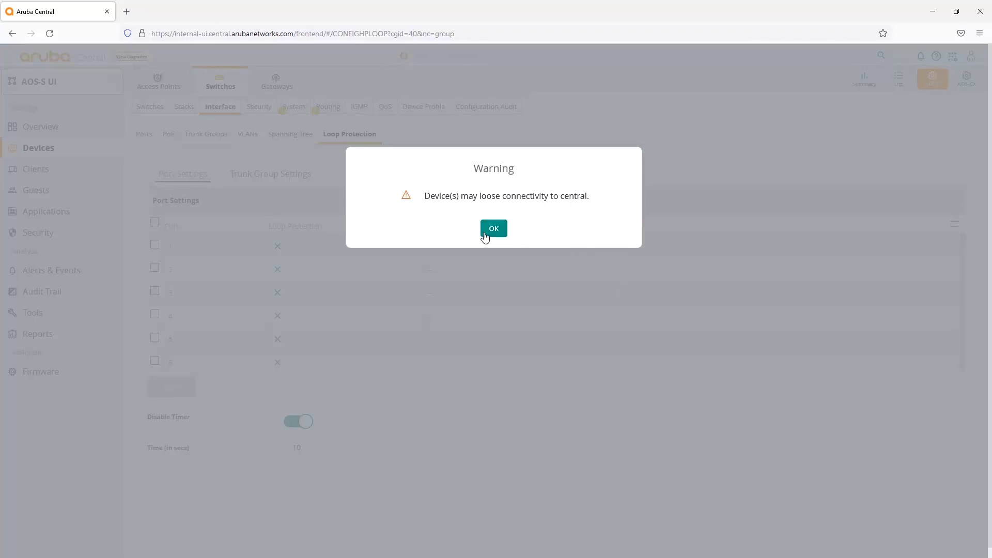
pyautogui.click(486, 232)
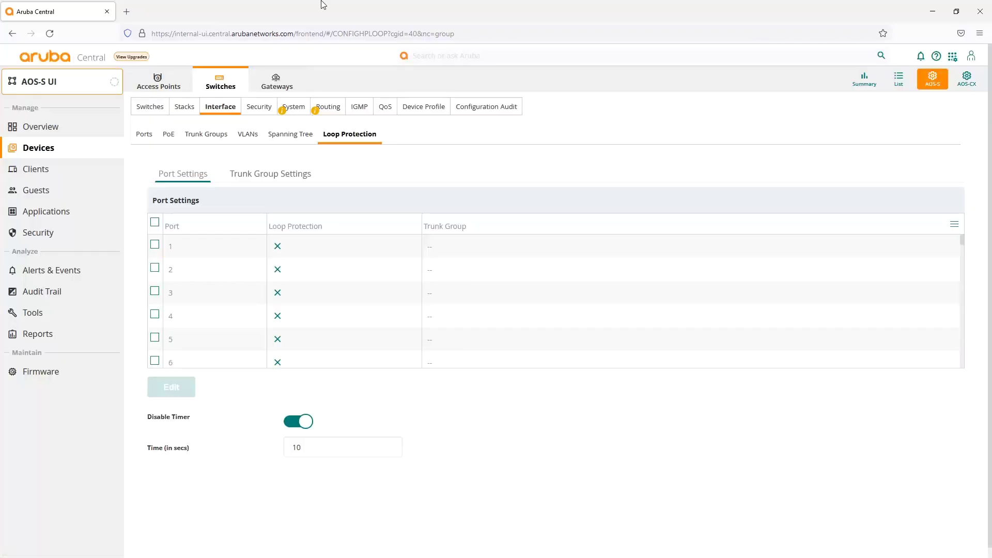
pyautogui.click(259, 107)
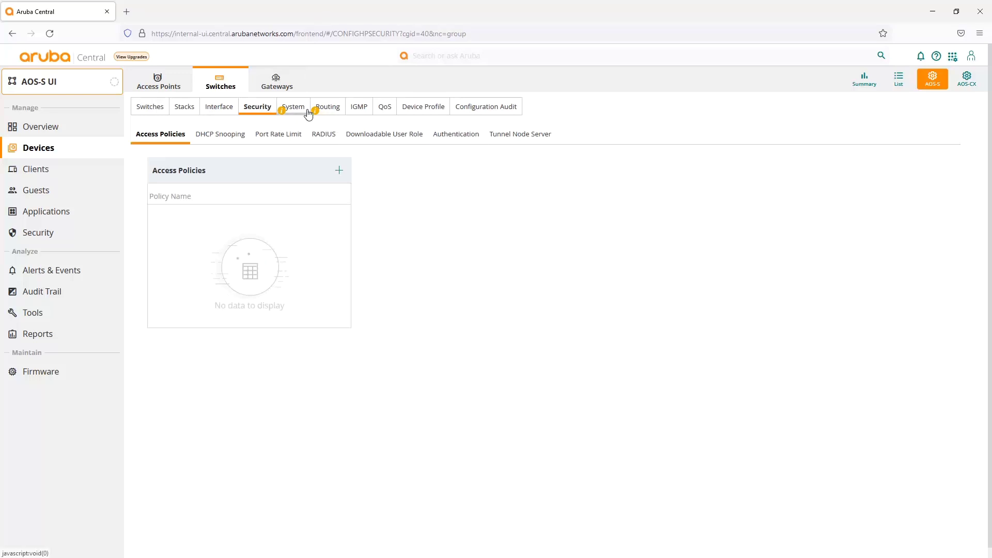
# - Open Device Profile and select the Aruba-Switch device identifier
pyautogui.click(413, 111)
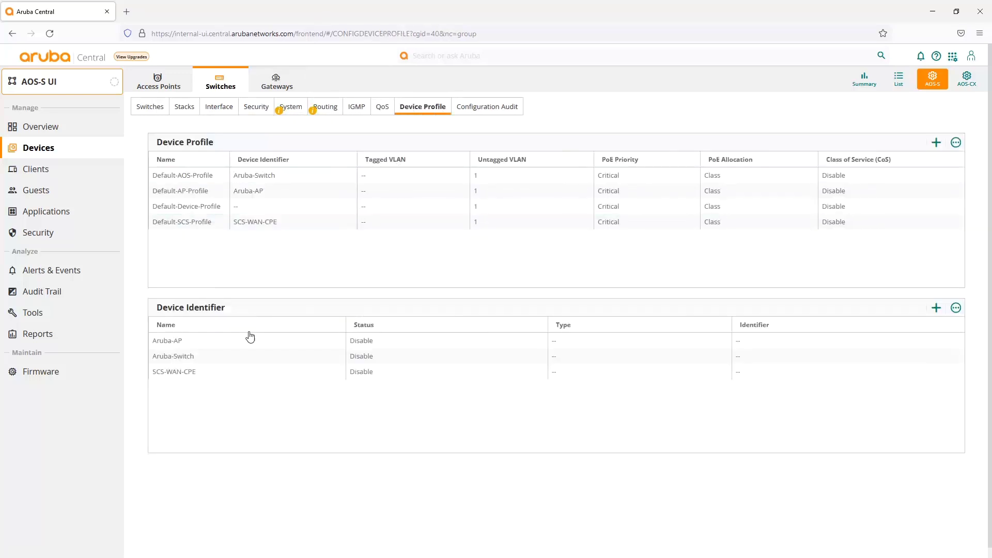
pyautogui.click(166, 342)
pyautogui.click(206, 356)
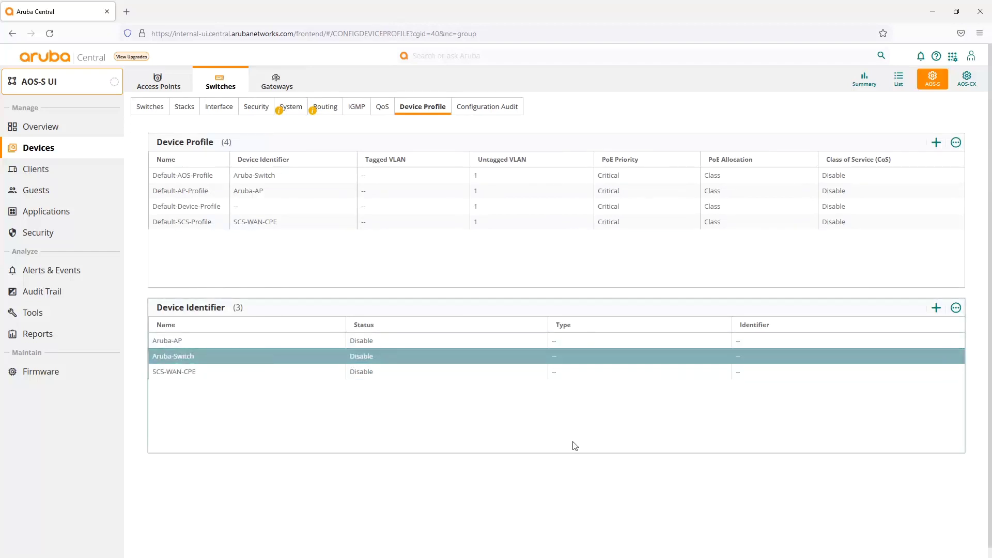
# - Start a new device identifier with status on, browse its types, then cancel it
pyautogui.click(936, 309)
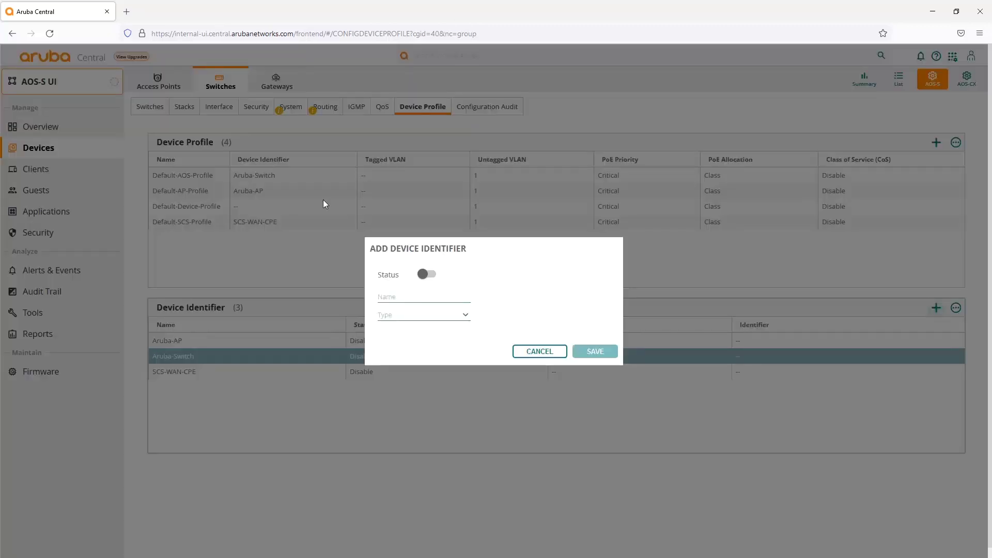
pyautogui.click(427, 274)
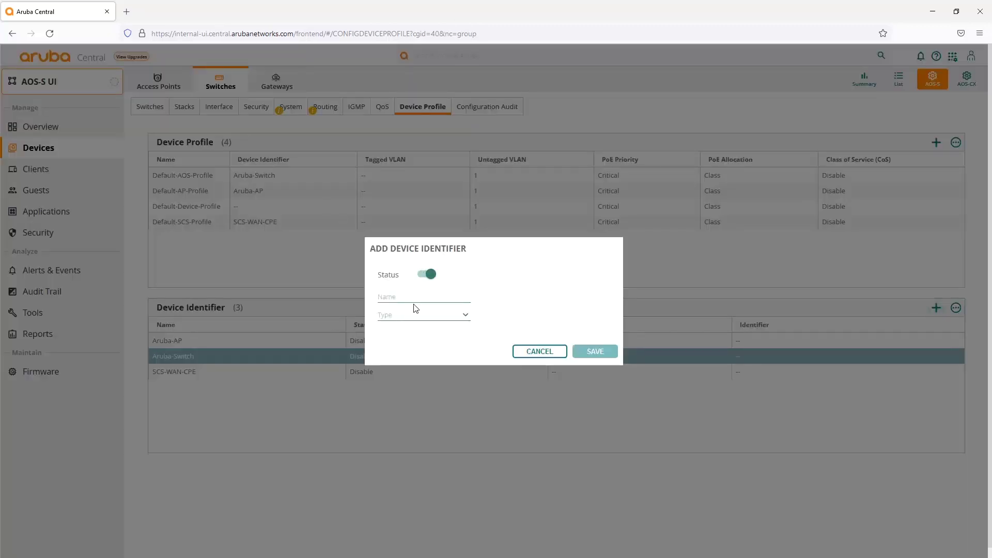
pyautogui.click(410, 315)
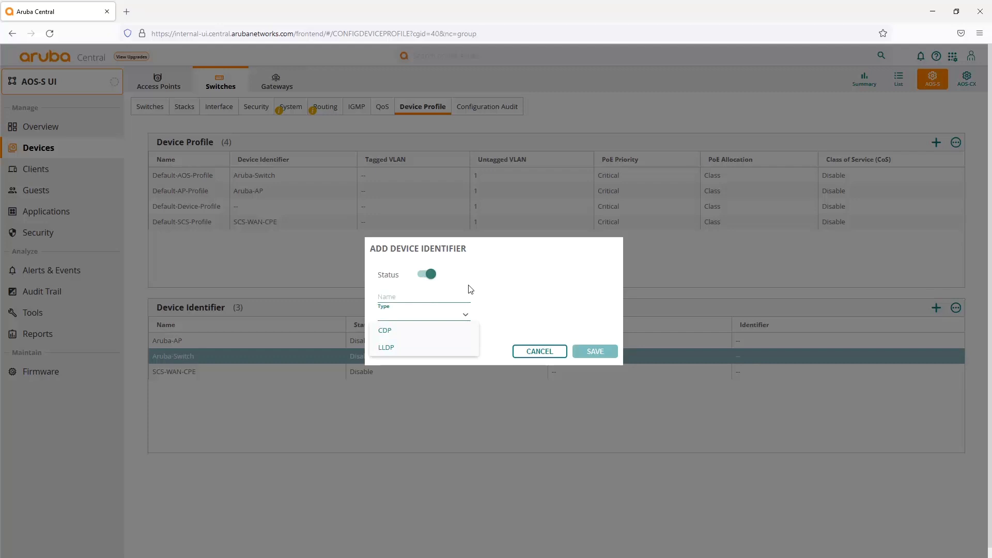
pyautogui.click(425, 313)
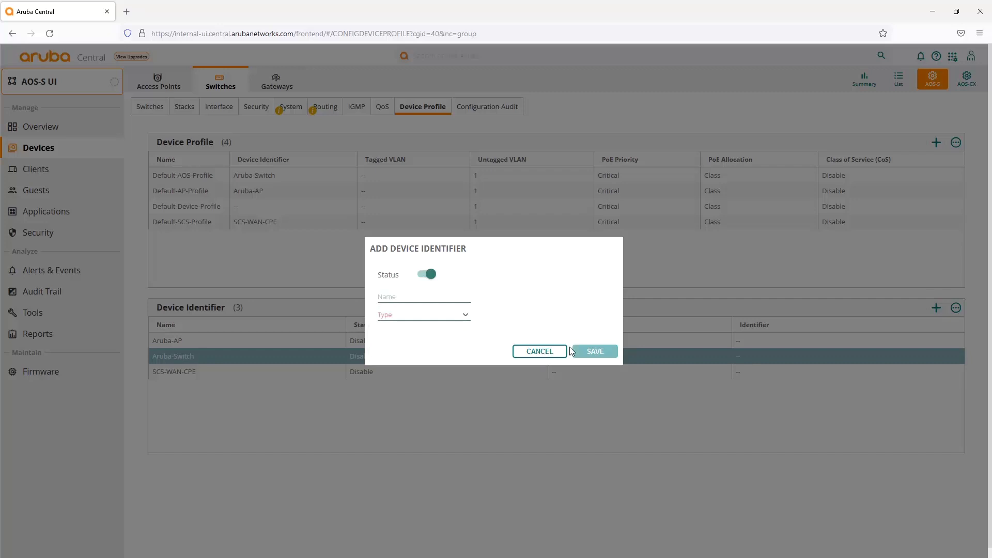
pyautogui.click(541, 350)
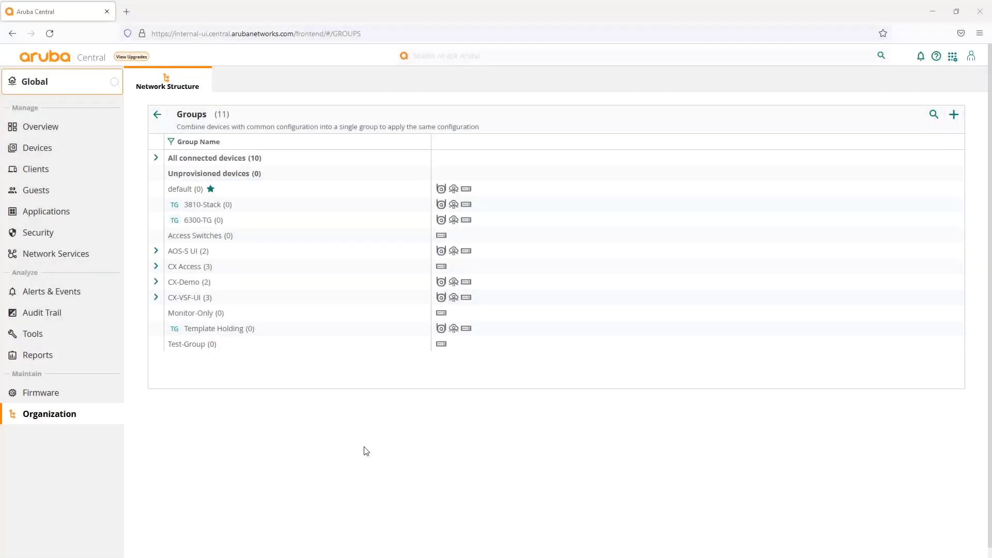
# - Start adding a new group from the Global Groups list
pyautogui.click(957, 123)
# - Create the 'Monitor-Only' switch group as AOS-S only, monitoring only, and switch to it
pyautogui.click(245, 154)
pyautogui.write('Moni')
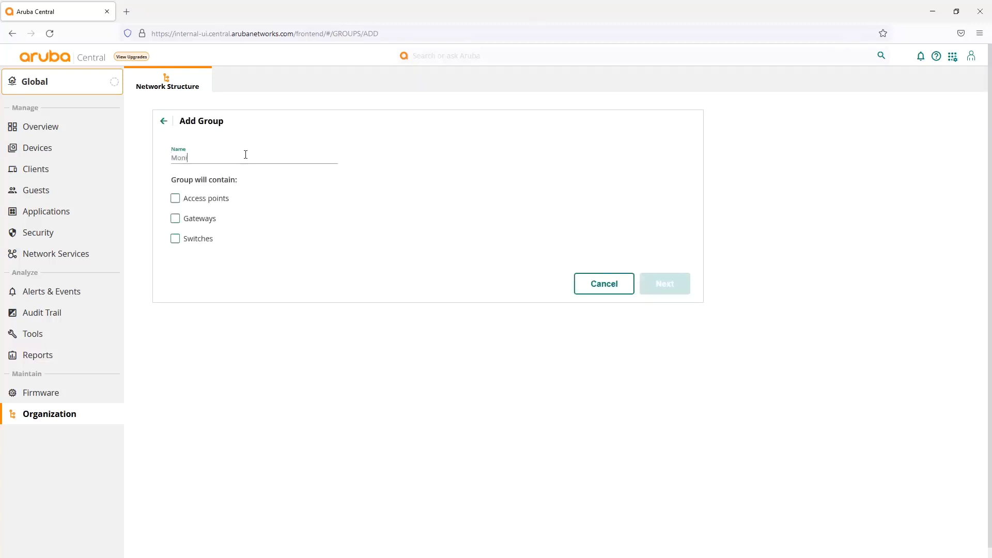
pyautogui.write('tor-Only')
pyautogui.click(173, 240)
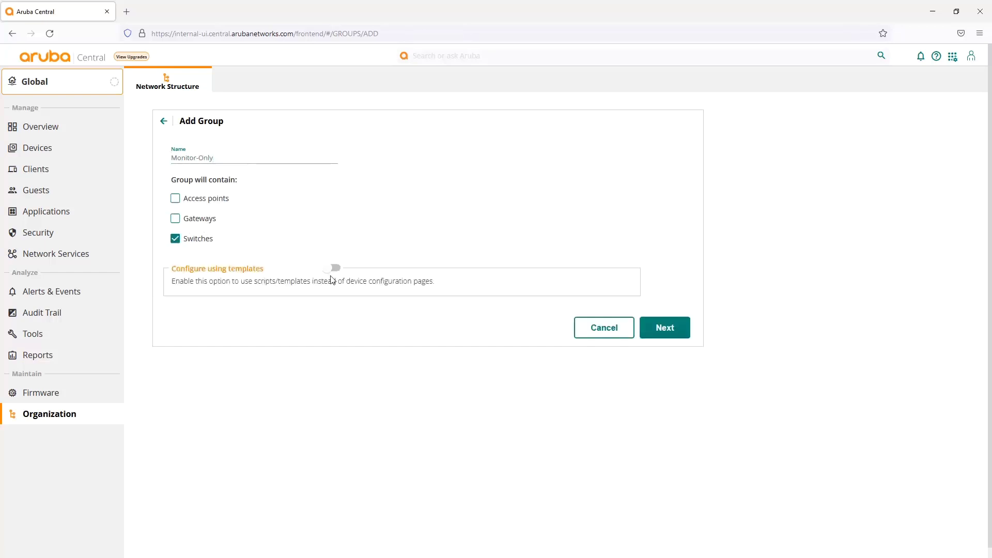
pyautogui.click(659, 331)
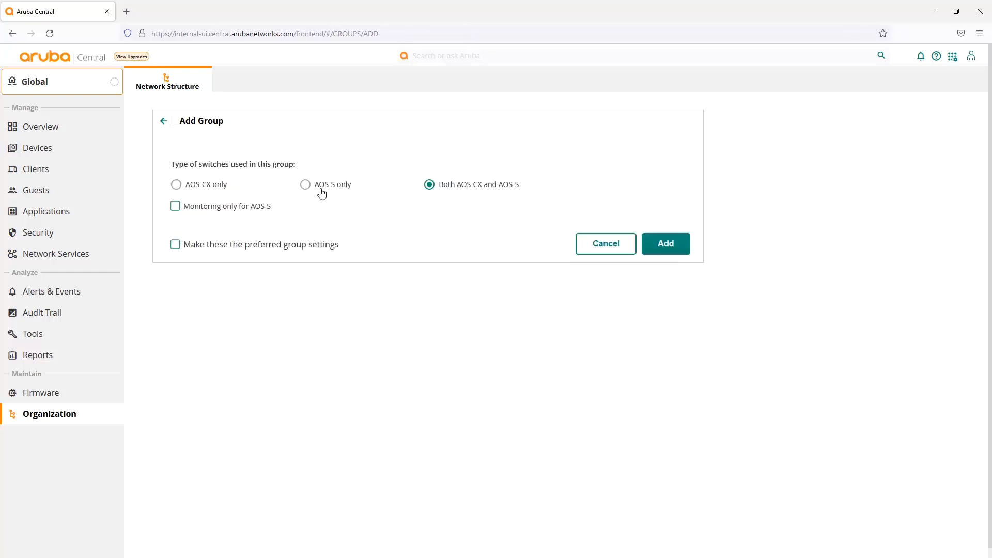
pyautogui.click(191, 209)
pyautogui.click(305, 184)
pyautogui.click(54, 88)
pyautogui.click(28, 234)
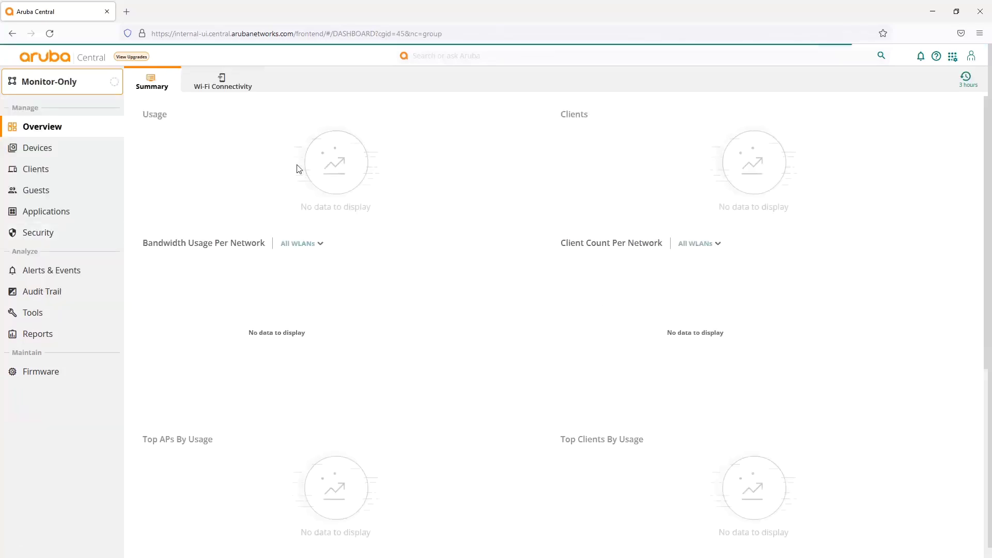
# - Review the Monitor-Only overview and its Switches devices summary with the firmware note
pyautogui.scroll(-2, 299, 166)
pyautogui.scroll(-2, 575, 273)
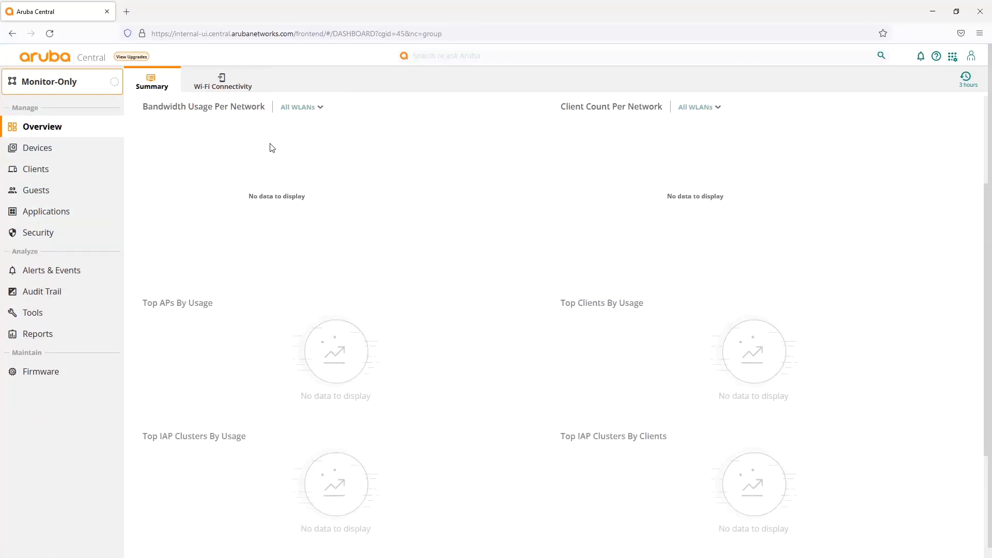
pyautogui.click(47, 149)
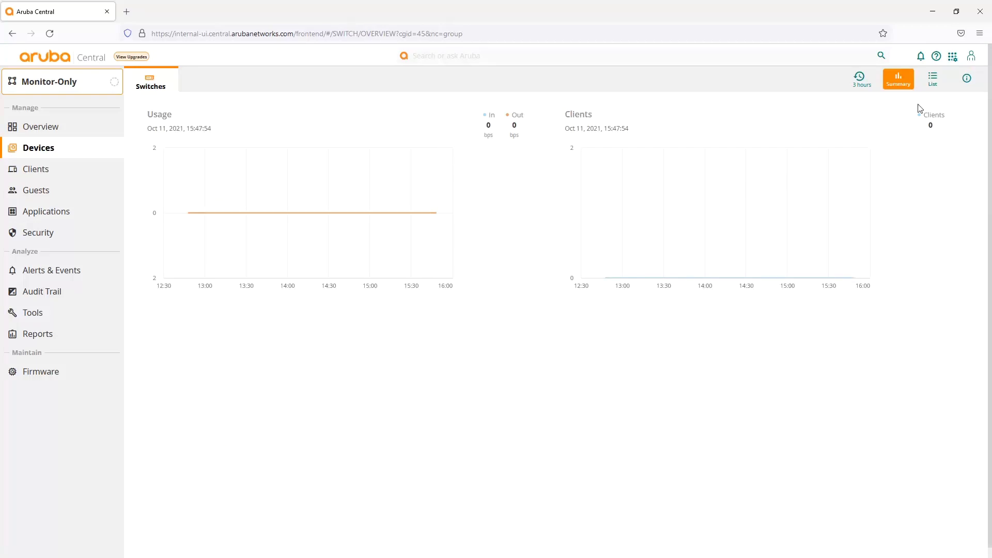
pyautogui.moveTo(964, 89)
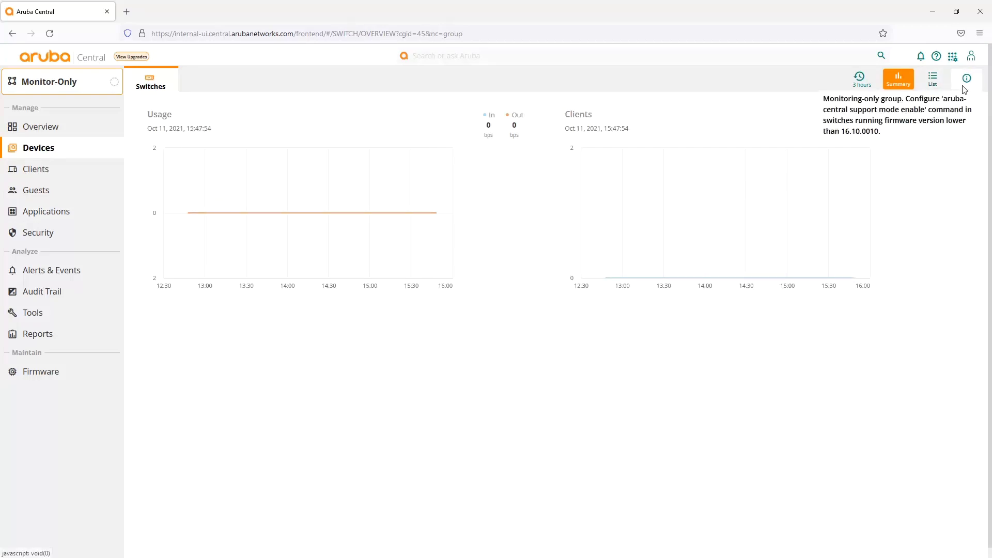